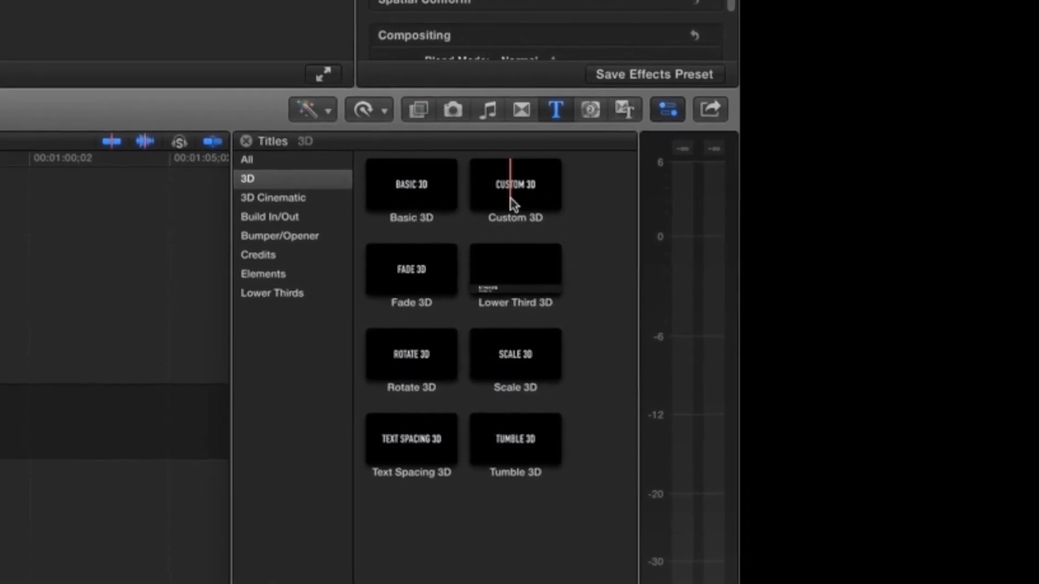
- Add the Custom 3D title above the clip at the start of the timeline and continue past the 3D titles notice
{"action": "left_click_drag", "start_coordinate": [508, 203], "coordinate": [45, 323]}
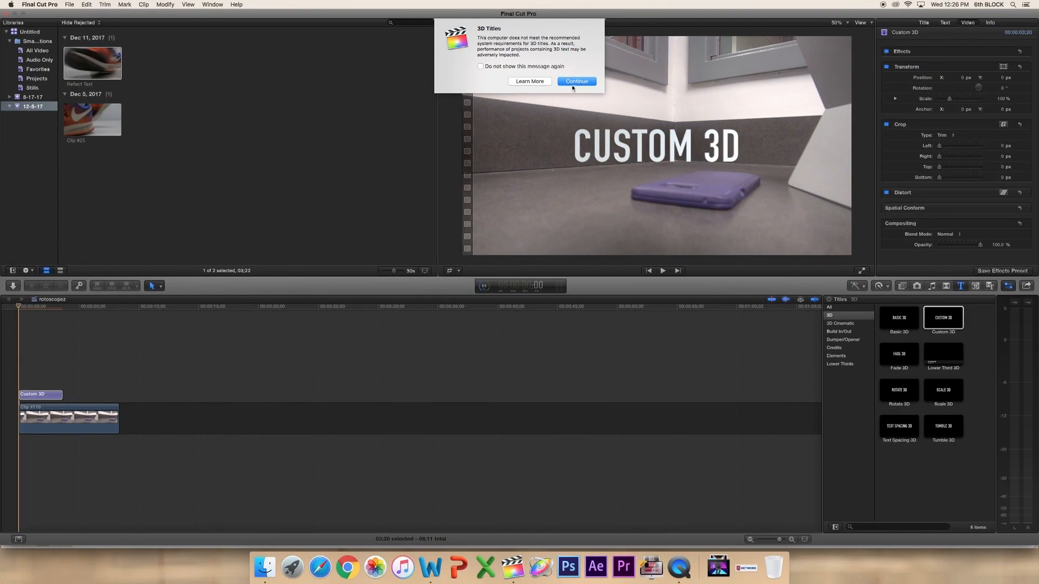
{"action": "left_click", "coordinate": [576, 81]}
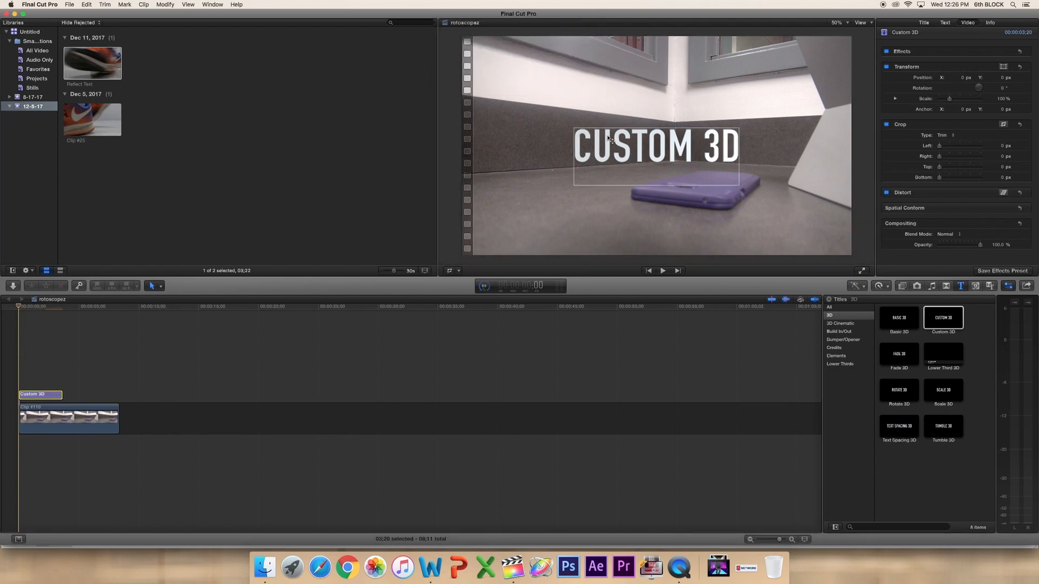
- Rotate the CUSTOM 3D text into perspective, place it on the floor beside the purple case, and set its size to 152
{"action": "left_click_drag", "start_coordinate": [610, 140], "coordinate": [542, 178]}
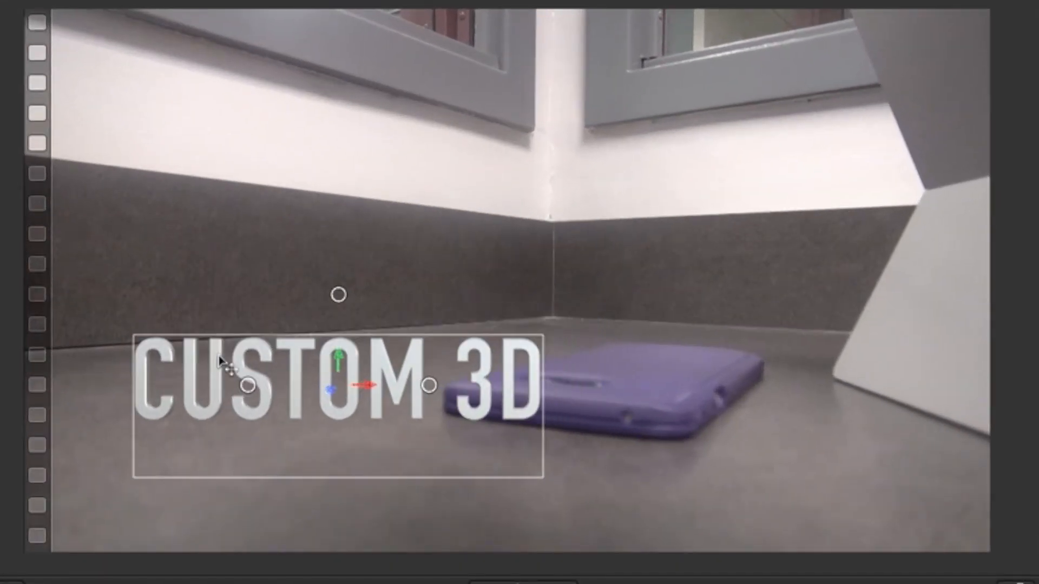
{"action": "left_click_drag", "start_coordinate": [271, 403], "coordinate": [255, 388]}
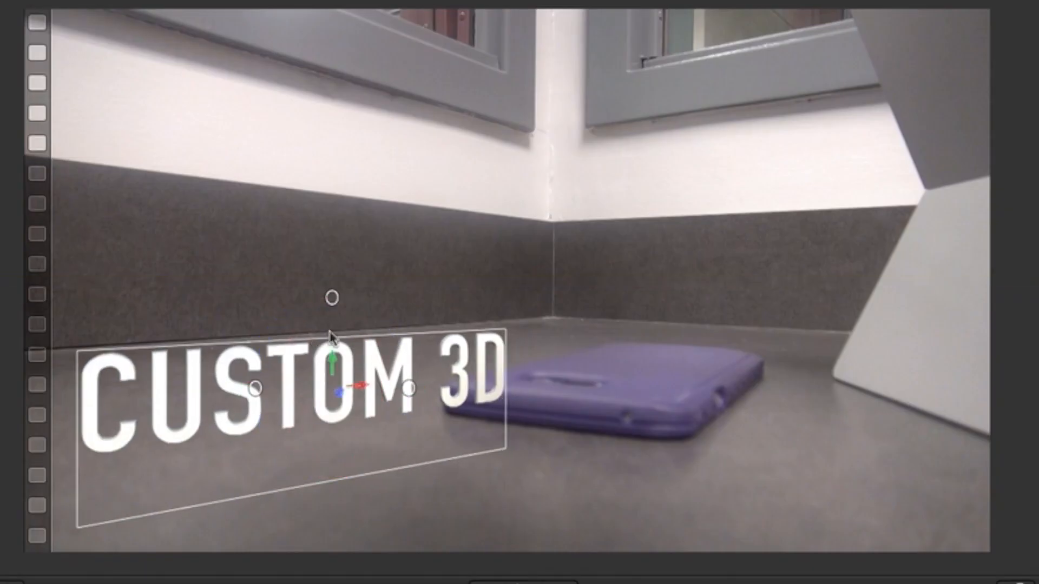
{"action": "left_click_drag", "start_coordinate": [331, 362], "coordinate": [356, 395]}
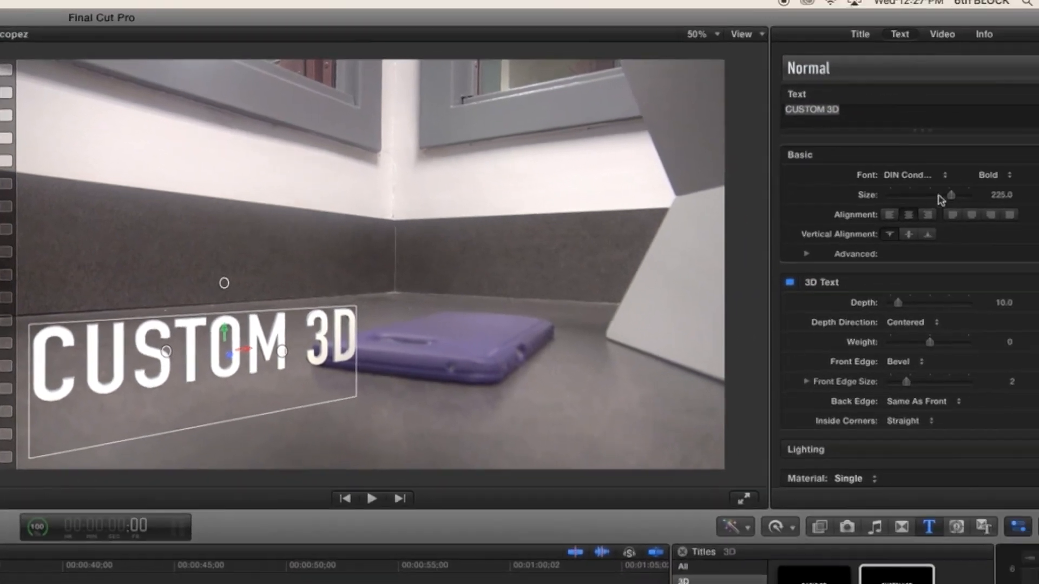
{"action": "left_click_drag", "start_coordinate": [941, 204], "coordinate": [922, 204]}
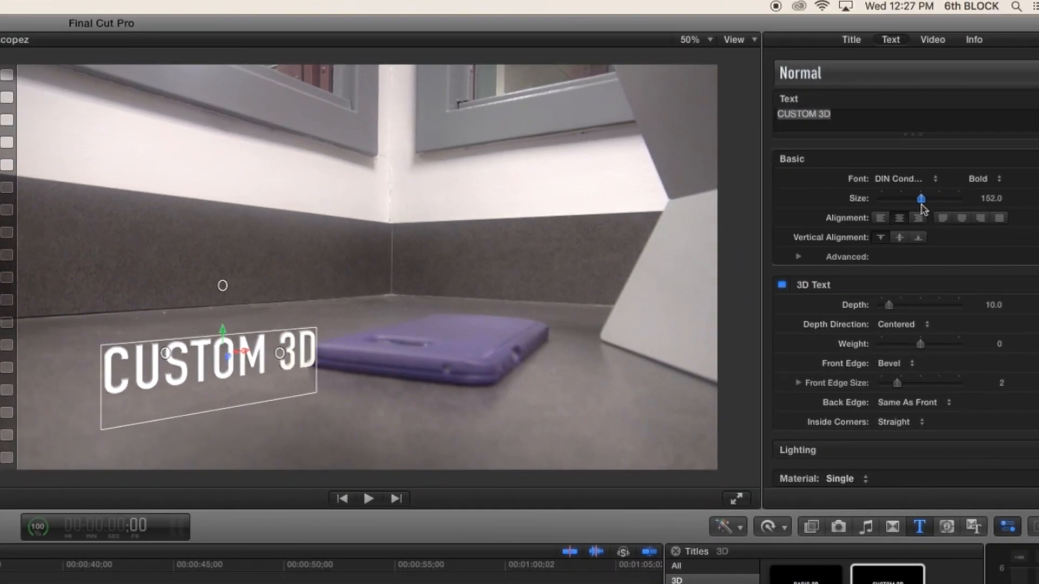
{"action": "left_click_drag", "start_coordinate": [227, 357], "coordinate": [224, 360]}
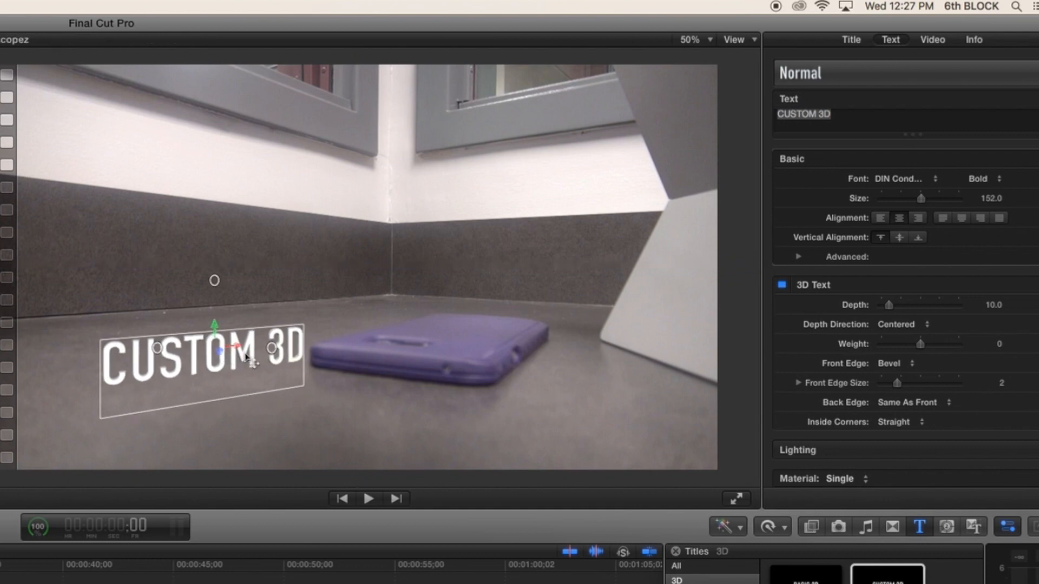
{"action": "left_click_drag", "start_coordinate": [171, 355], "coordinate": [169, 355]}
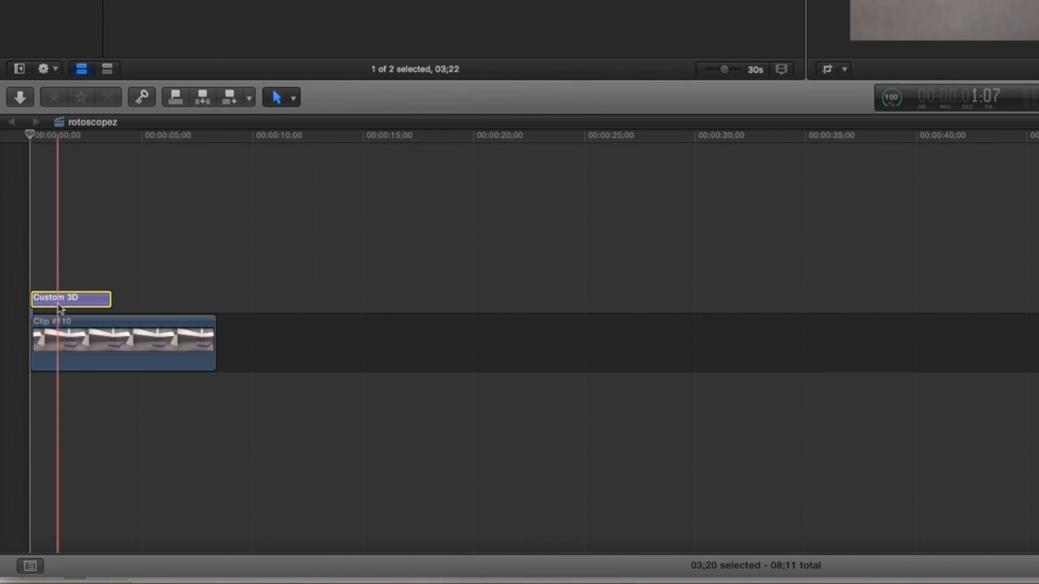
- Paste a copy of the Custom 3D title and align it above the original at the start of the timeline
{"action": "key", "text": "super+v"}
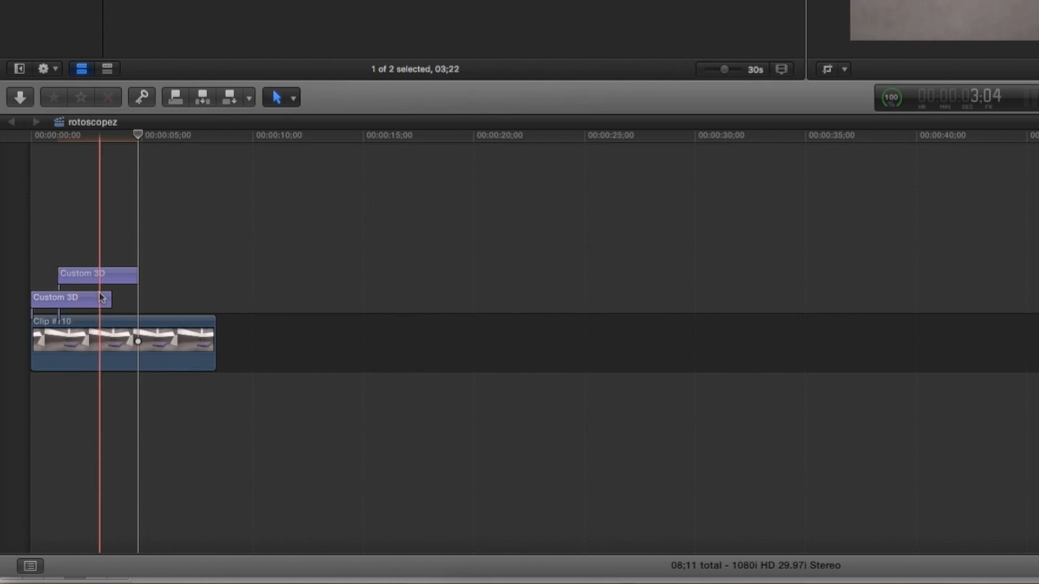
{"action": "left_click_drag", "start_coordinate": [87, 279], "coordinate": [39, 281]}
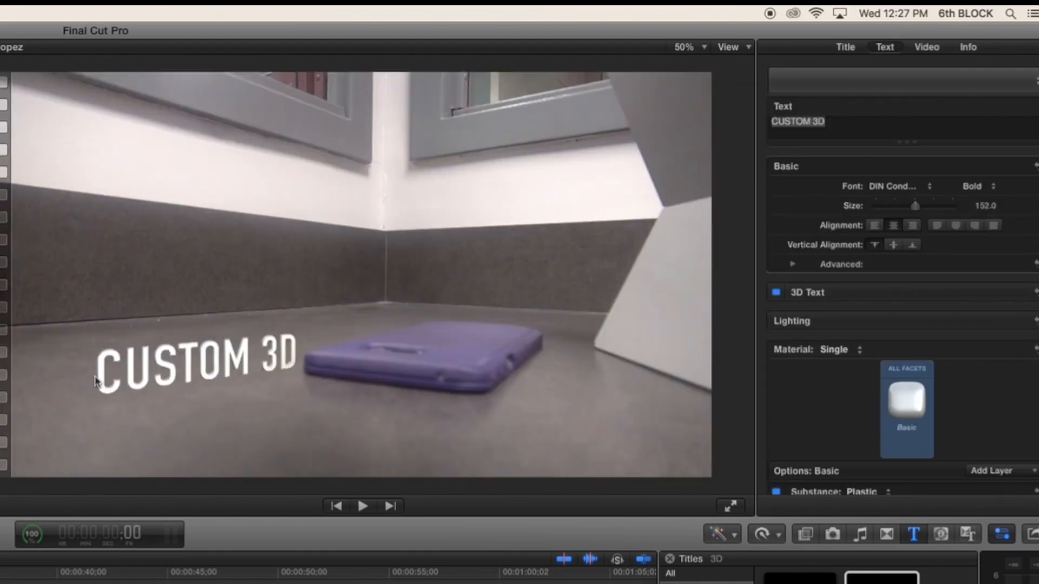
- Flip the title copy upside down and move it directly beneath the original text as a reflection
{"action": "left_click", "coordinate": [163, 366]}
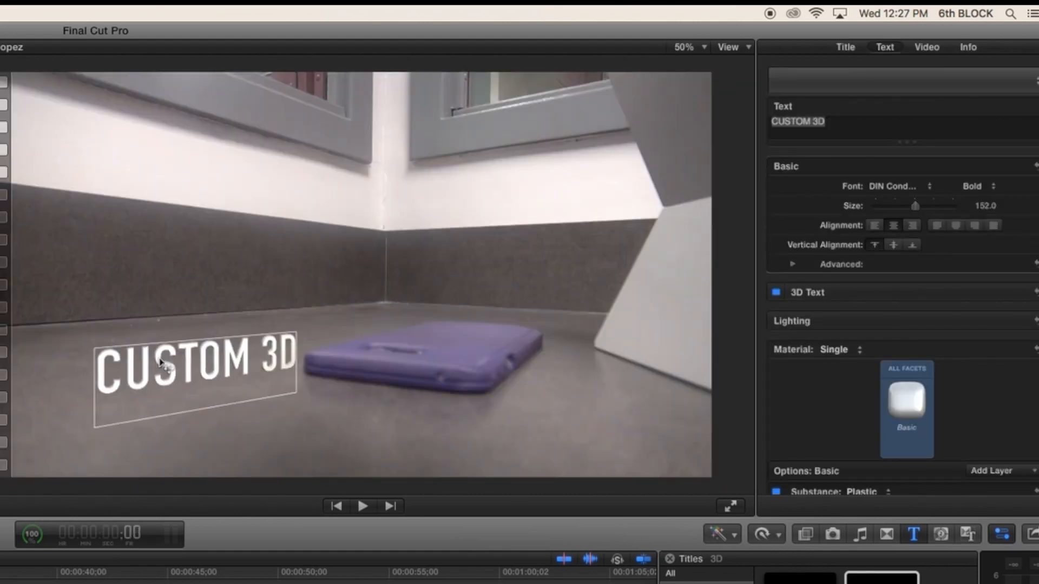
{"action": "left_click_drag", "start_coordinate": [227, 302], "coordinate": [290, 398]}
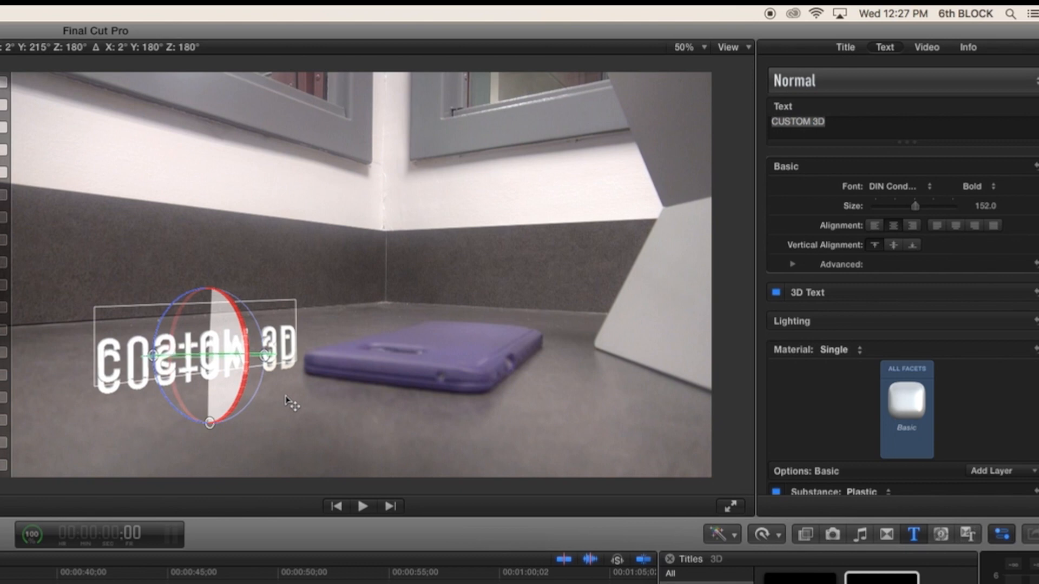
{"action": "left_click_drag", "start_coordinate": [212, 380], "coordinate": [206, 431]}
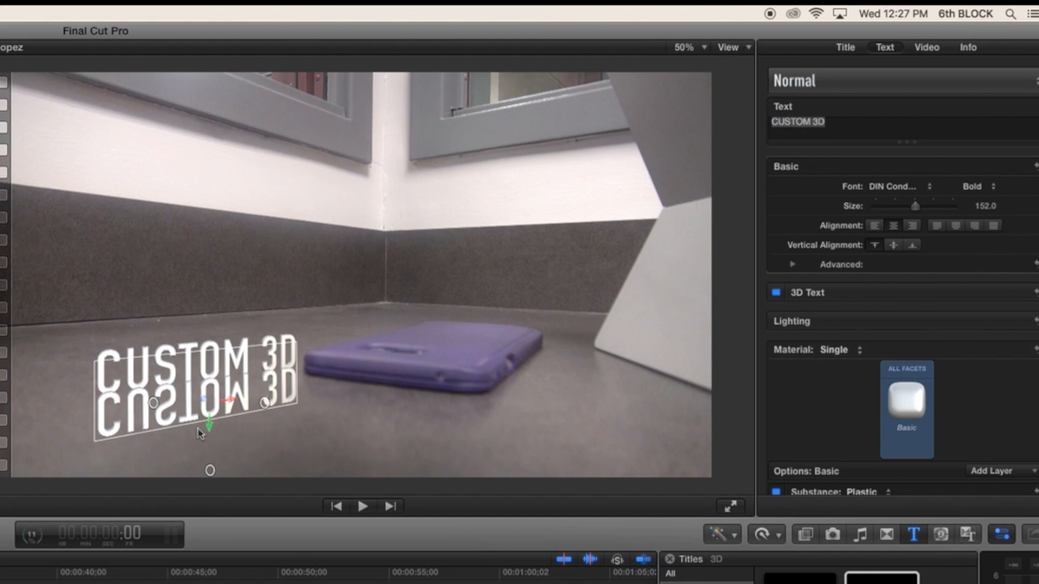
{"action": "left_click_drag", "start_coordinate": [208, 431], "coordinate": [208, 431]}
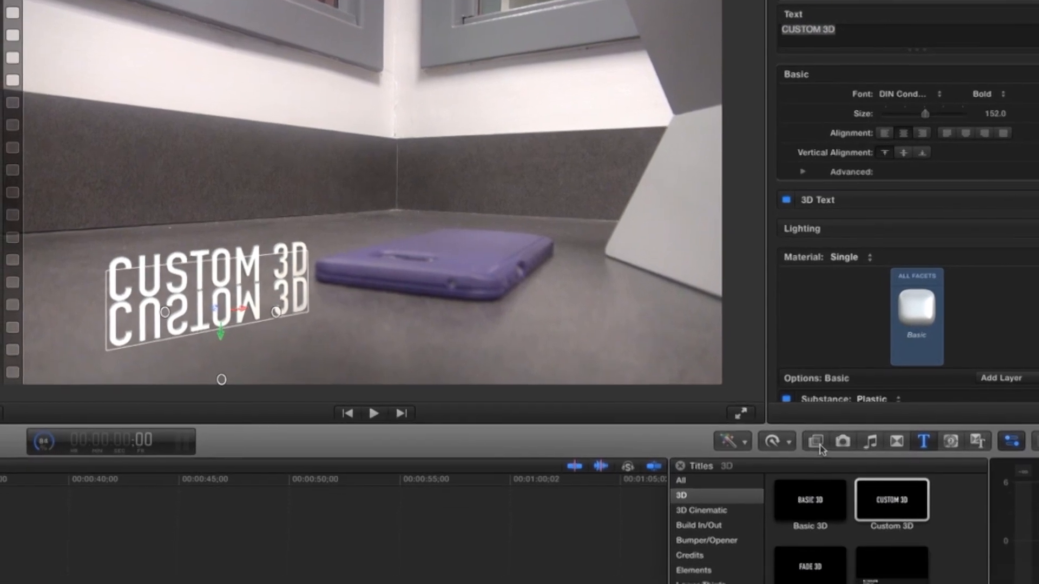
- Apply the Draw Mask effect to the flipped title and draw a closed mask around the lower part of its letters
{"action": "left_click", "coordinate": [808, 502]}
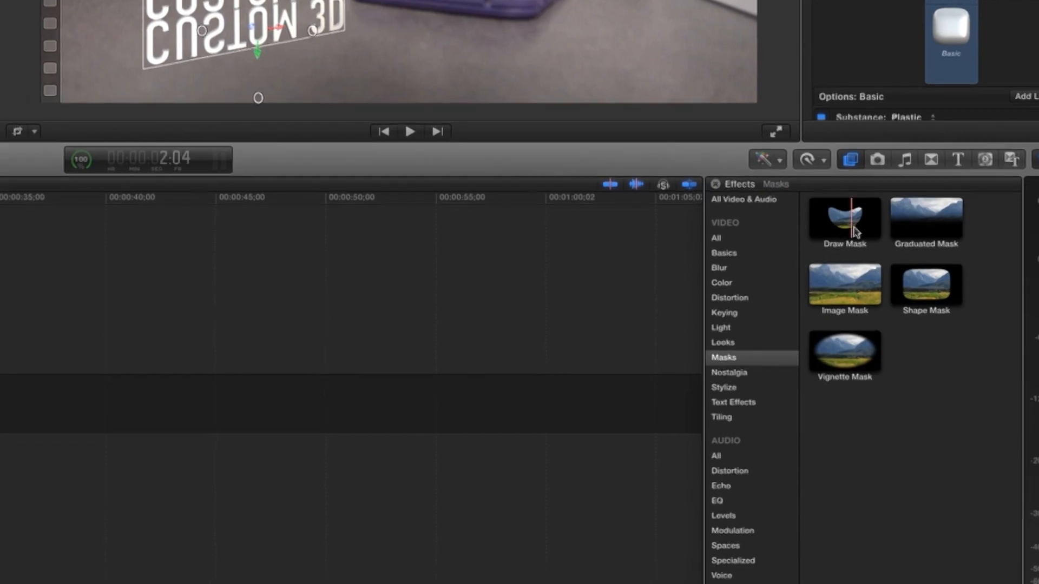
{"action": "mouse_move", "coordinate": [849, 292]}
{"action": "left_mouse_down"}
{"action": "mouse_move", "coordinate": [608, 201]}
{"action": "mouse_move", "coordinate": [538, 255]}
{"action": "mouse_move", "coordinate": [266, 261]}
{"action": "mouse_move", "coordinate": [336, 258]}
{"action": "left_mouse_up"}
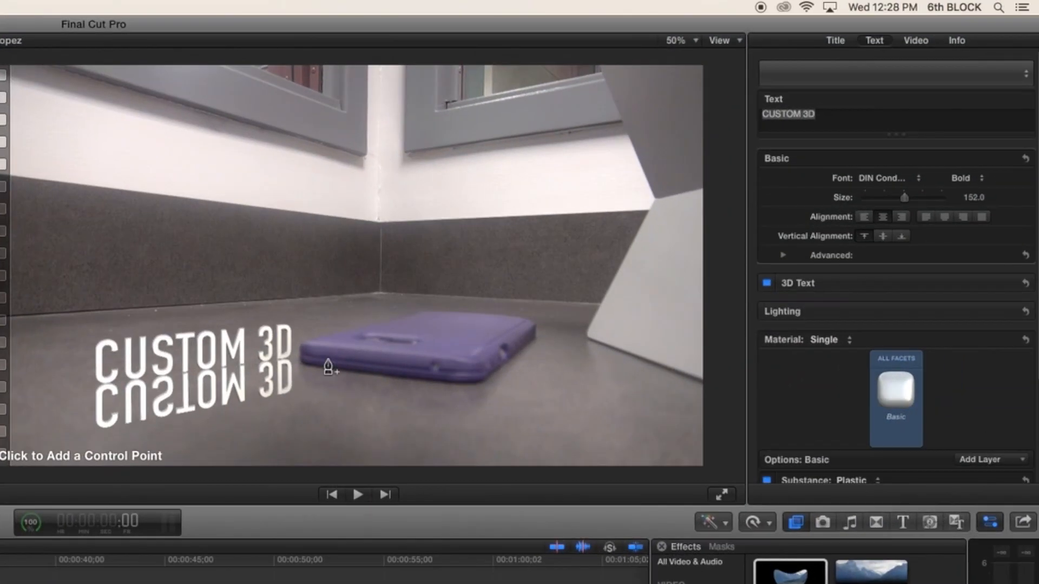
{"action": "left_click", "coordinate": [298, 385]}
{"action": "left_click", "coordinate": [290, 386]}
{"action": "left_click", "coordinate": [279, 388]}
{"action": "left_click", "coordinate": [270, 391]}
{"action": "left_click", "coordinate": [257, 392]}
{"action": "left_click", "coordinate": [248, 394]}
{"action": "left_click", "coordinate": [237, 397]}
{"action": "left_click", "coordinate": [226, 397]}
{"action": "left_click", "coordinate": [217, 399]}
{"action": "left_click", "coordinate": [205, 401]}
{"action": "left_click", "coordinate": [195, 404]}
{"action": "left_click", "coordinate": [185, 404]}
{"action": "left_click", "coordinate": [177, 406]}
{"action": "left_click", "coordinate": [166, 408]}
{"action": "left_click", "coordinate": [154, 410]}
{"action": "left_click", "coordinate": [141, 413]}
{"action": "left_click", "coordinate": [130, 416]}
{"action": "left_click", "coordinate": [120, 417]}
{"action": "left_click", "coordinate": [108, 419]}
{"action": "left_click", "coordinate": [95, 421]}
{"action": "left_click", "coordinate": [88, 445]}
{"action": "left_click", "coordinate": [320, 432]}
{"action": "left_click", "coordinate": [298, 385]}
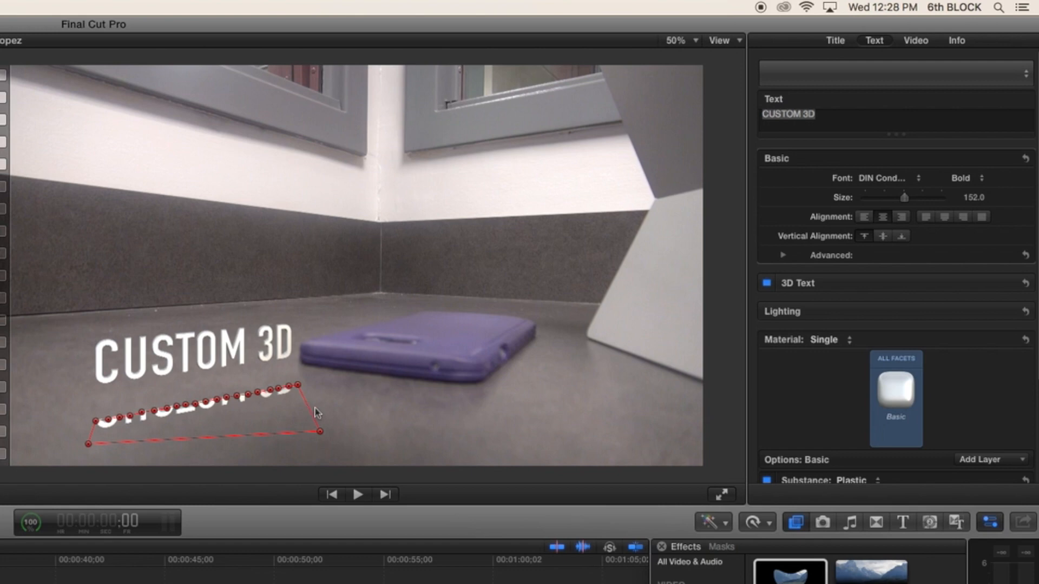
- Invert the draw mask on the flipped title to hide the lower part of its letters
{"action": "scroll", "coordinate": [877, 302], "scroll_direction": "down", "scroll_amount": 2}
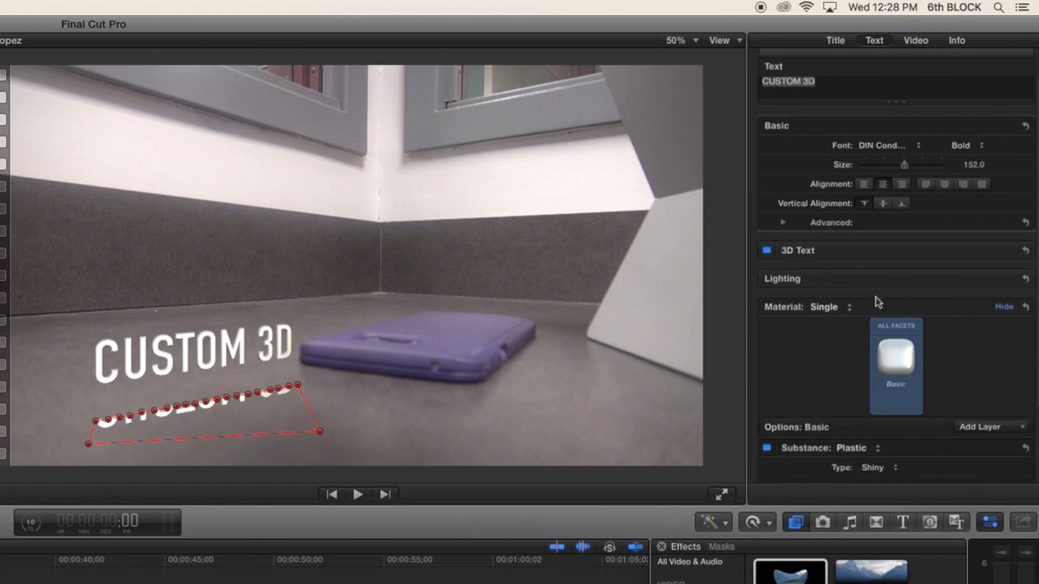
{"action": "scroll", "coordinate": [878, 302], "scroll_direction": "down", "scroll_amount": 2}
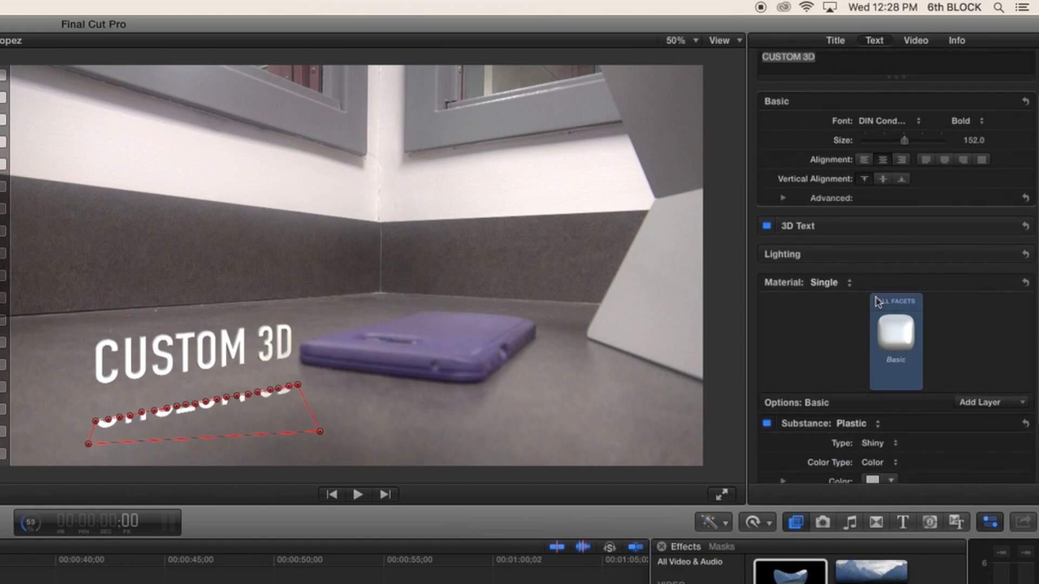
{"action": "scroll", "coordinate": [878, 302], "scroll_direction": "down", "scroll_amount": 4}
{"action": "scroll", "coordinate": [878, 302], "scroll_direction": "up", "scroll_amount": 7}
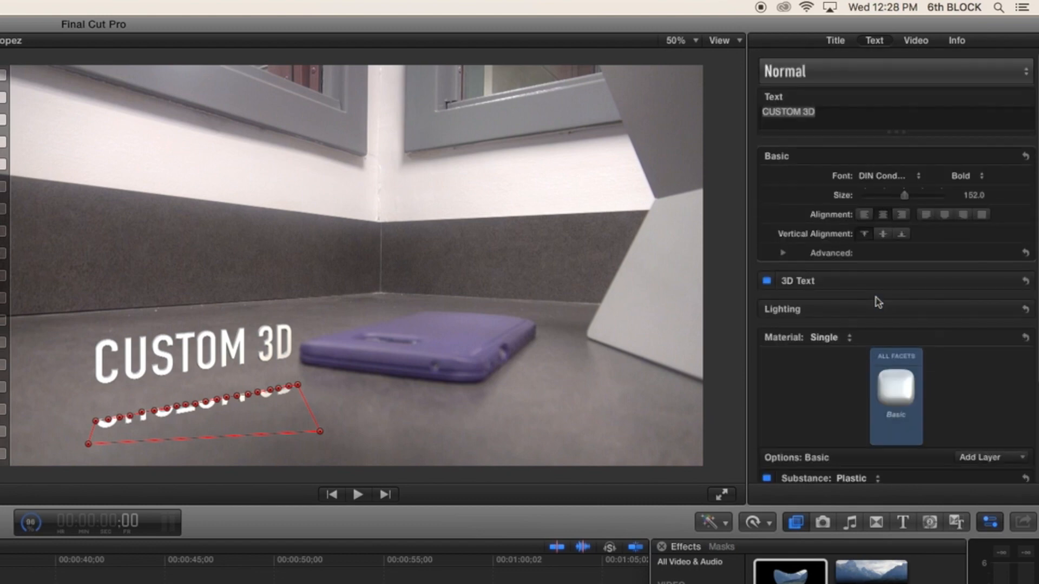
{"action": "left_click", "coordinate": [914, 42]}
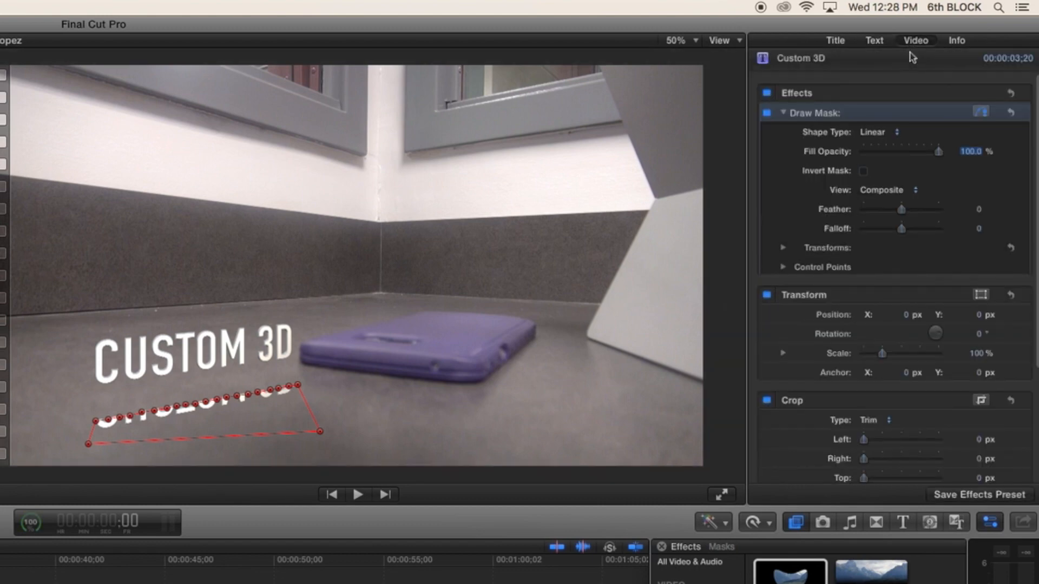
{"action": "left_click", "coordinate": [863, 171]}
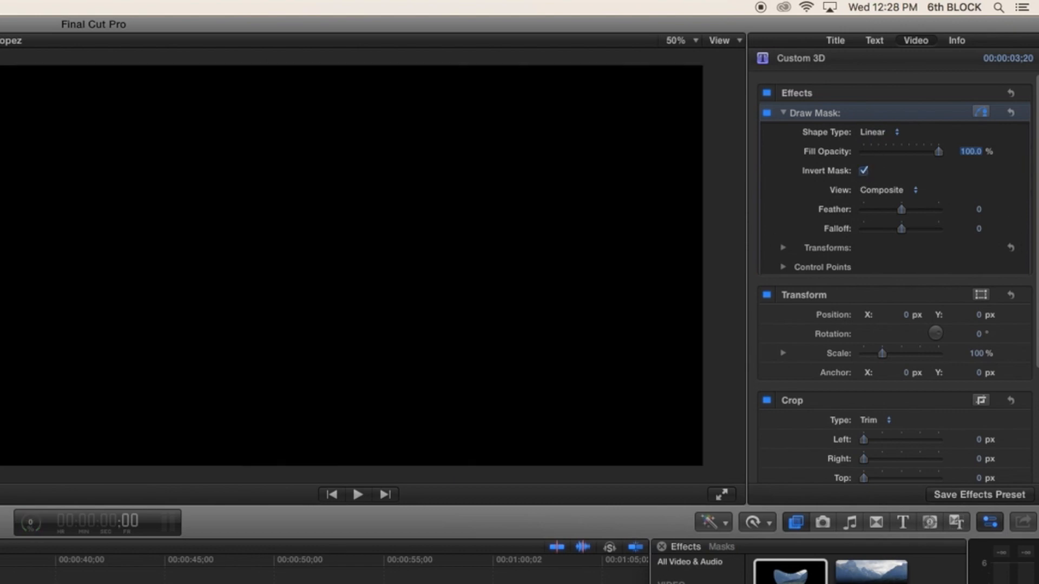
- Play back the start of the timeline to check the masked reflection
{"action": "left_click", "coordinate": [1, 581]}
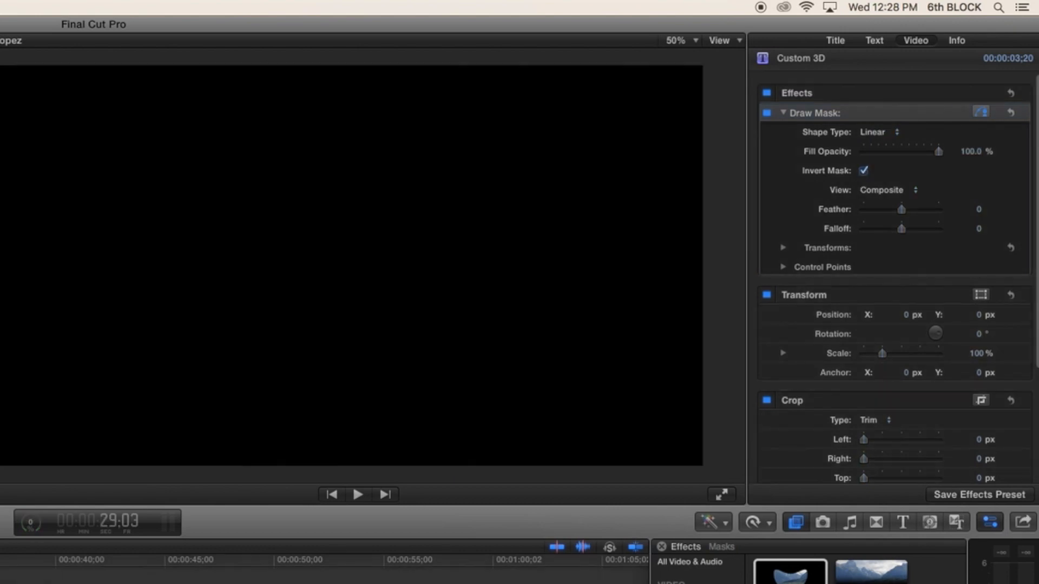
{"action": "key", "text": "space"}
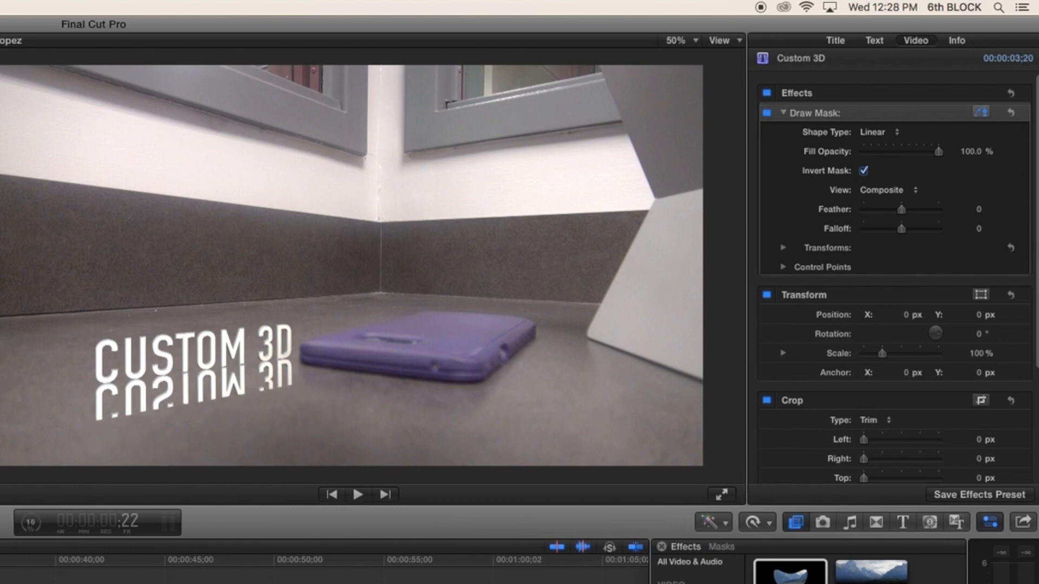
{"action": "left_click", "coordinate": [1, 581]}
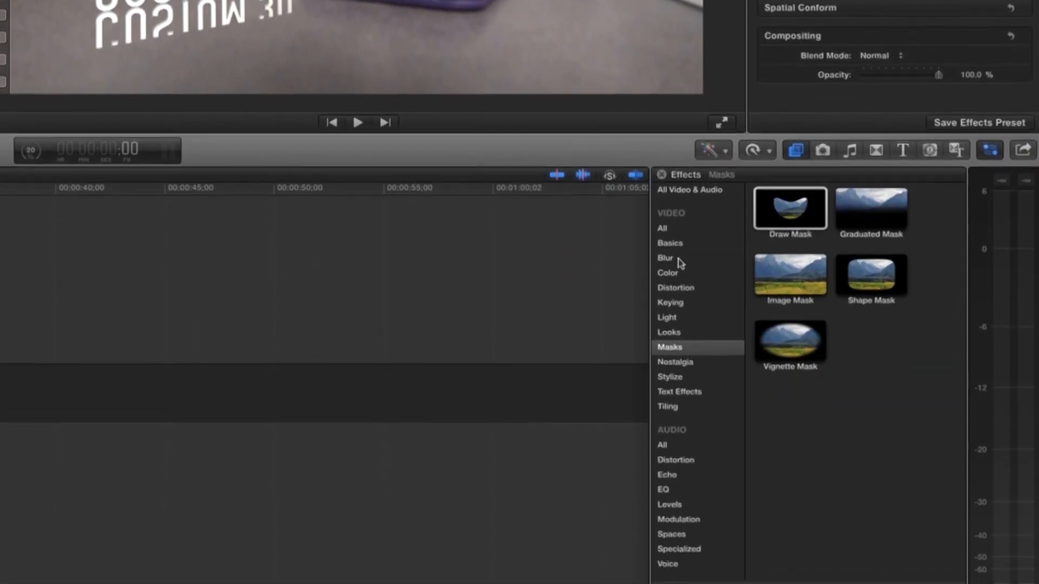
- Apply the Focus blur effect to the masked, flipped title and select that title in the timeline
{"action": "left_click", "coordinate": [698, 575]}
{"action": "left_click_drag", "start_coordinate": [864, 169], "coordinate": [153, 243]}
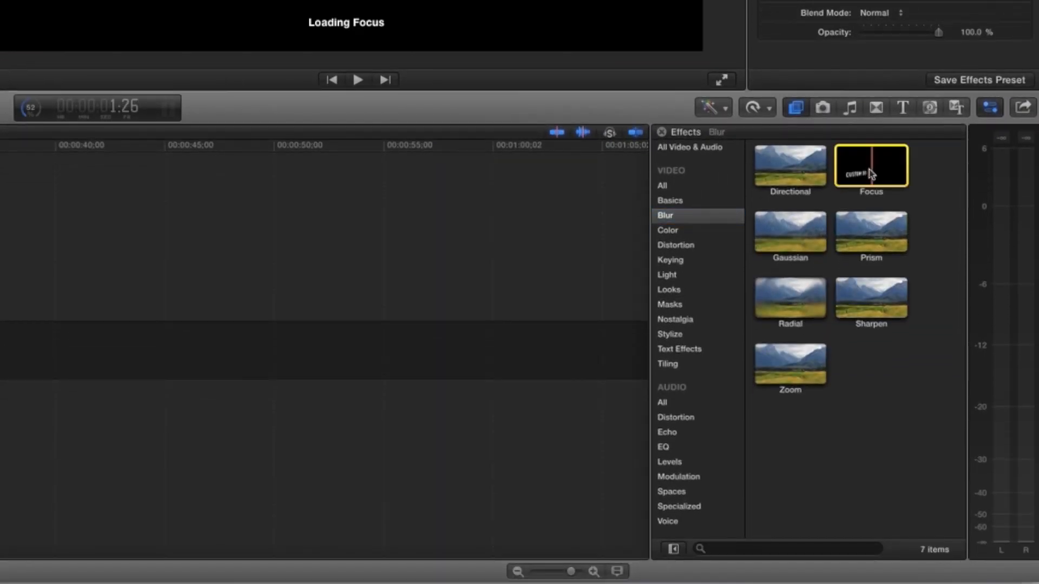
{"action": "left_click_drag", "start_coordinate": [1007, 242], "coordinate": [61, 285]}
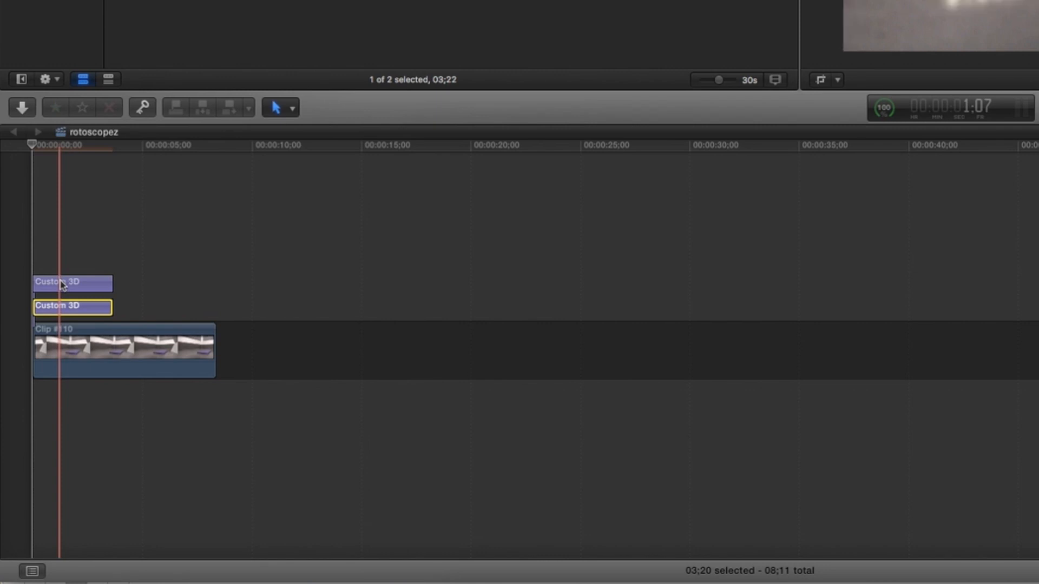
{"action": "left_click", "coordinate": [61, 285]}
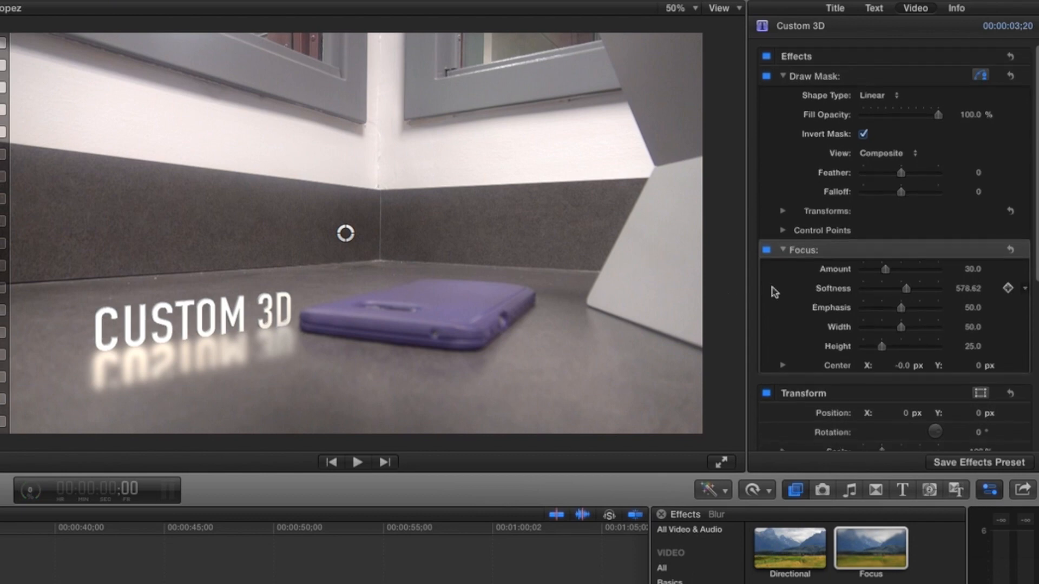
- Set the flipped title's compositing opacity to 20%
{"action": "scroll", "coordinate": [775, 292], "scroll_direction": "down", "scroll_amount": 8}
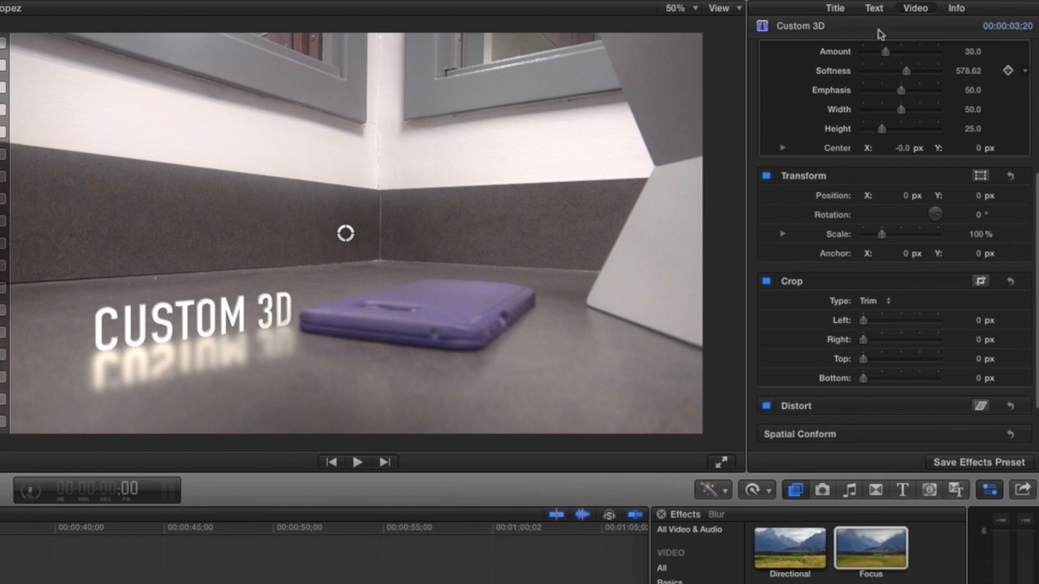
{"action": "left_click", "coordinate": [874, 8]}
{"action": "scroll", "coordinate": [902, 206], "scroll_direction": "down", "scroll_amount": 5}
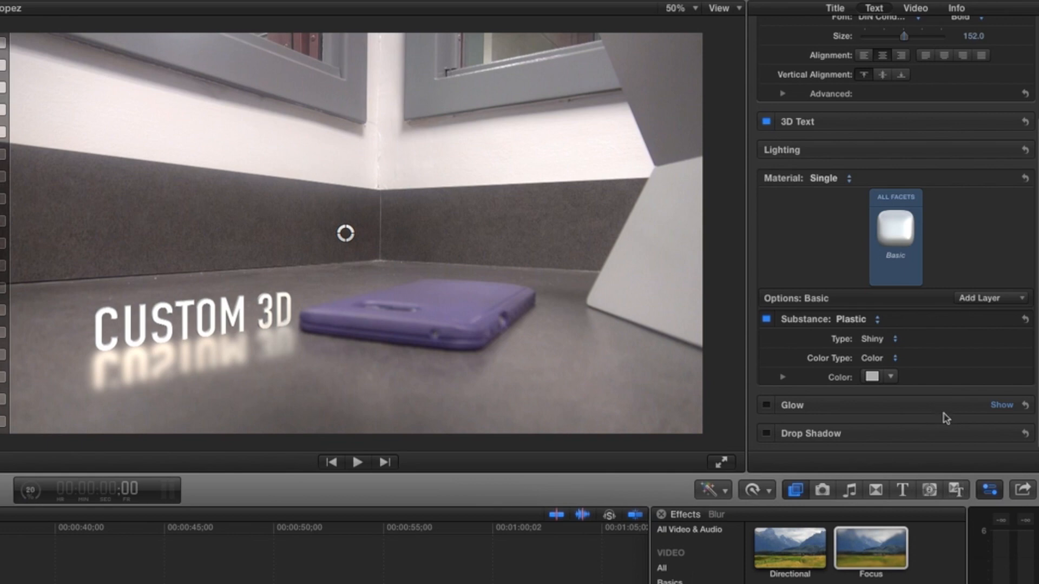
{"action": "left_click", "coordinate": [915, 10]}
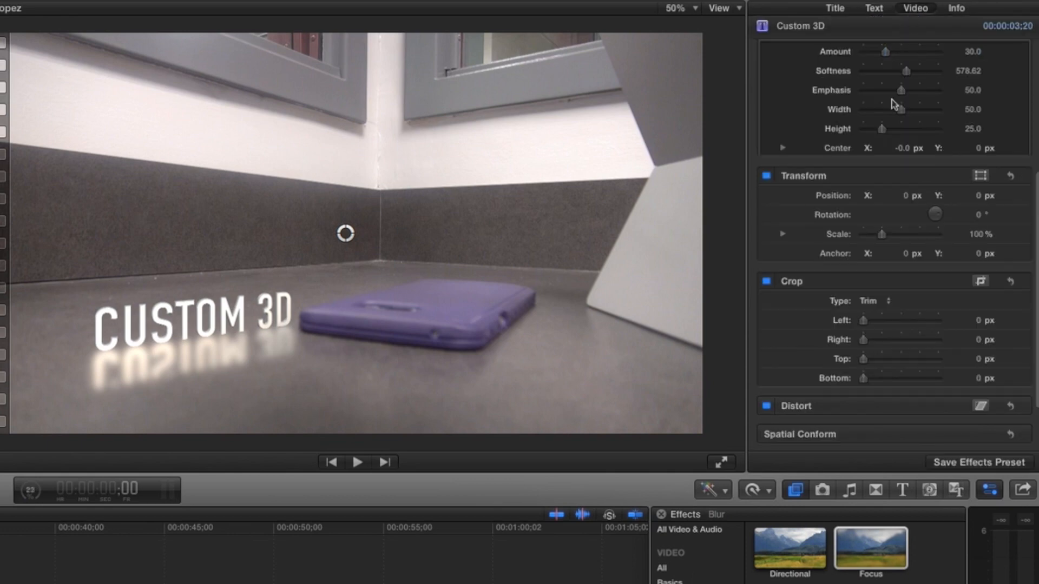
{"action": "scroll", "coordinate": [860, 145], "scroll_direction": "up", "scroll_amount": 5}
{"action": "scroll", "coordinate": [860, 145], "scroll_direction": "down", "scroll_amount": 6}
{"action": "scroll", "coordinate": [860, 145], "scroll_direction": "up", "scroll_amount": 6}
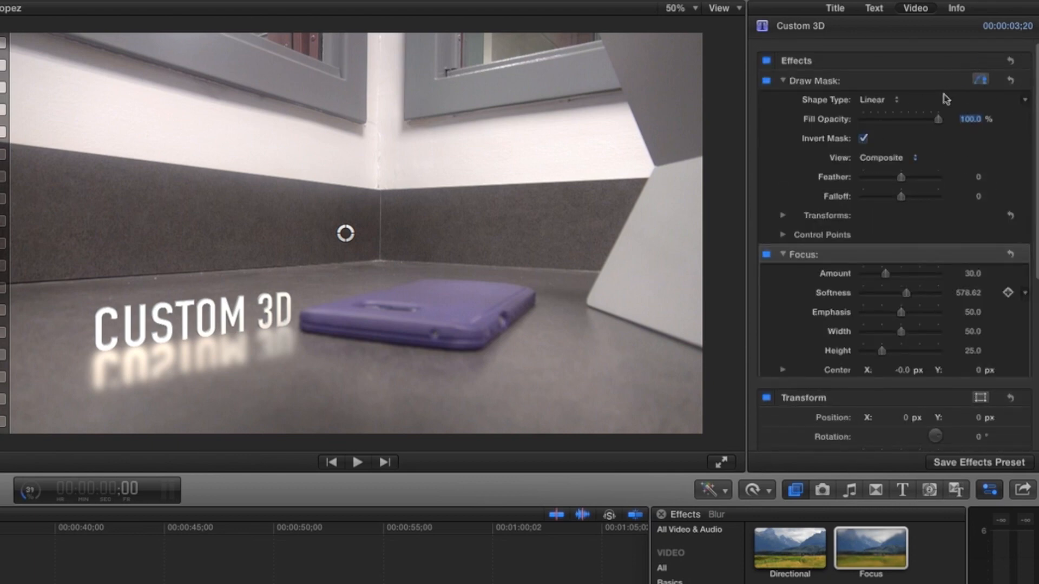
{"action": "scroll", "coordinate": [945, 99], "scroll_direction": "down", "scroll_amount": 6}
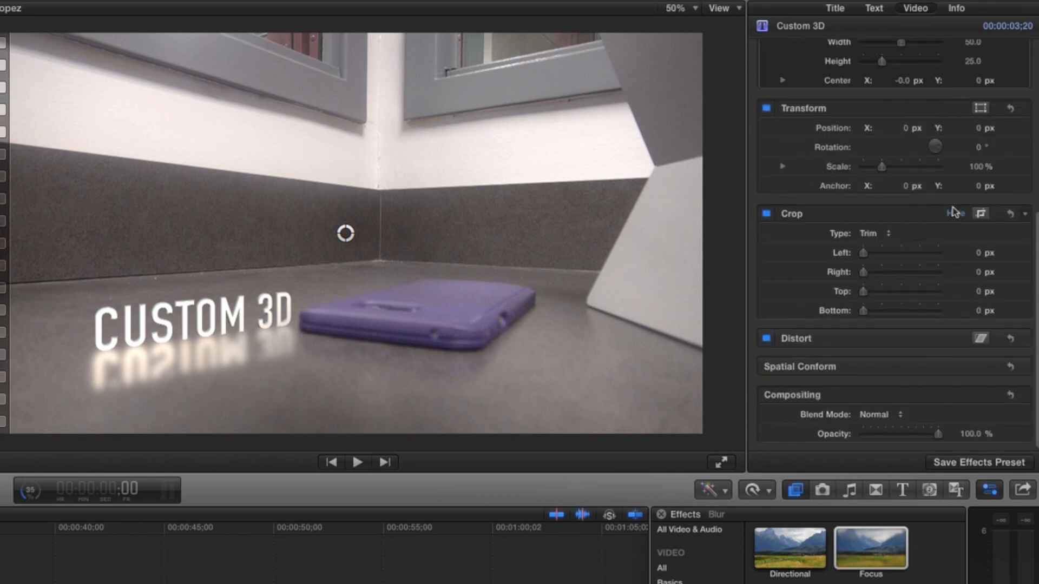
{"action": "left_click_drag", "start_coordinate": [940, 439], "coordinate": [879, 444]}
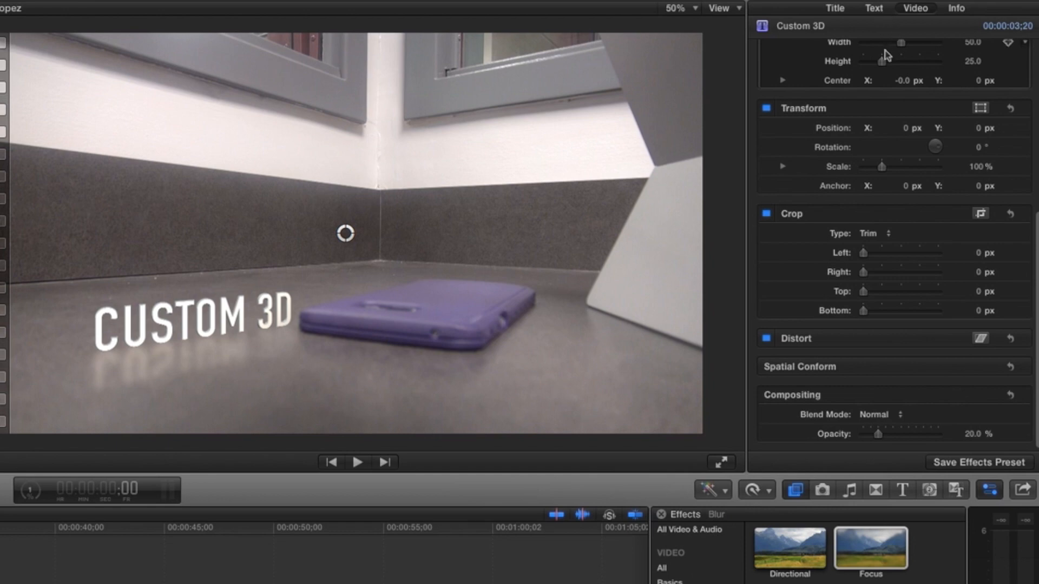
- Set the draw mask's feather to 58 and its falloff to -100 on the flipped title
{"action": "scroll", "coordinate": [887, 59], "scroll_direction": "up", "scroll_amount": 5}
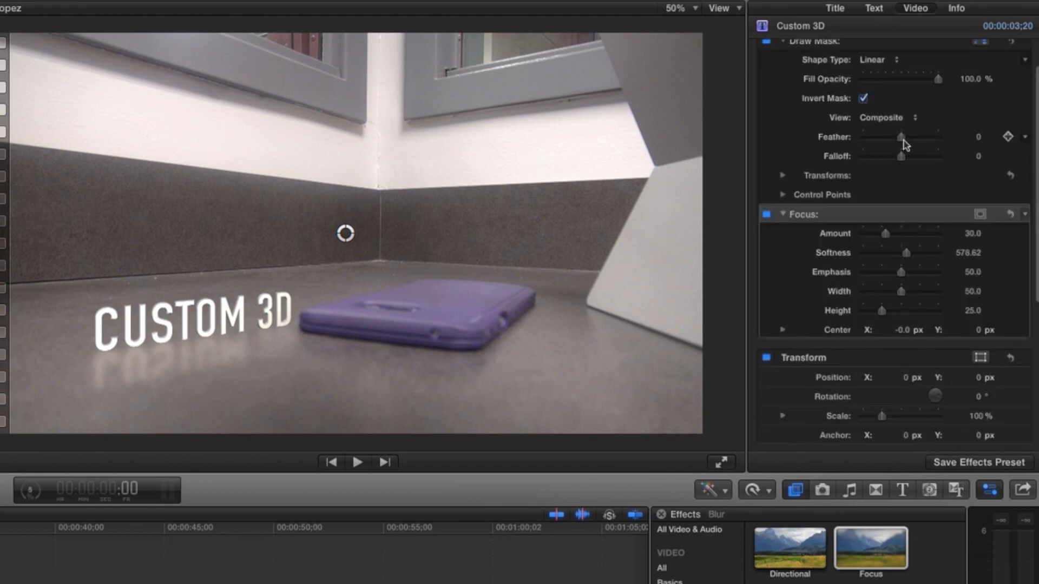
{"action": "left_click_drag", "start_coordinate": [907, 140], "coordinate": [920, 139]}
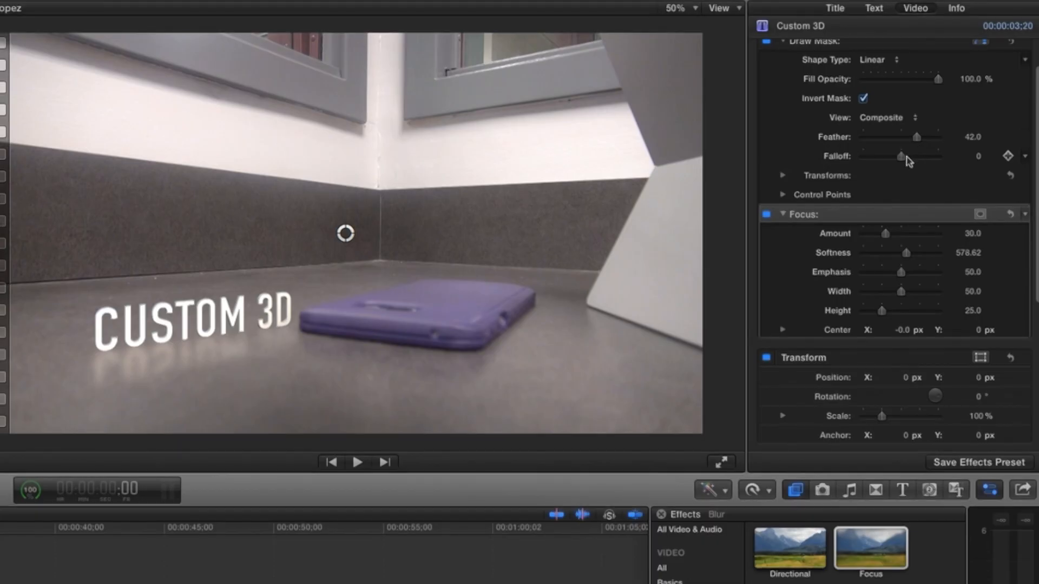
{"action": "left_click_drag", "start_coordinate": [908, 158], "coordinate": [947, 163]}
{"action": "left_click_drag", "start_coordinate": [941, 163], "coordinate": [840, 161]}
{"action": "left_click_drag", "start_coordinate": [918, 142], "coordinate": [922, 143]}
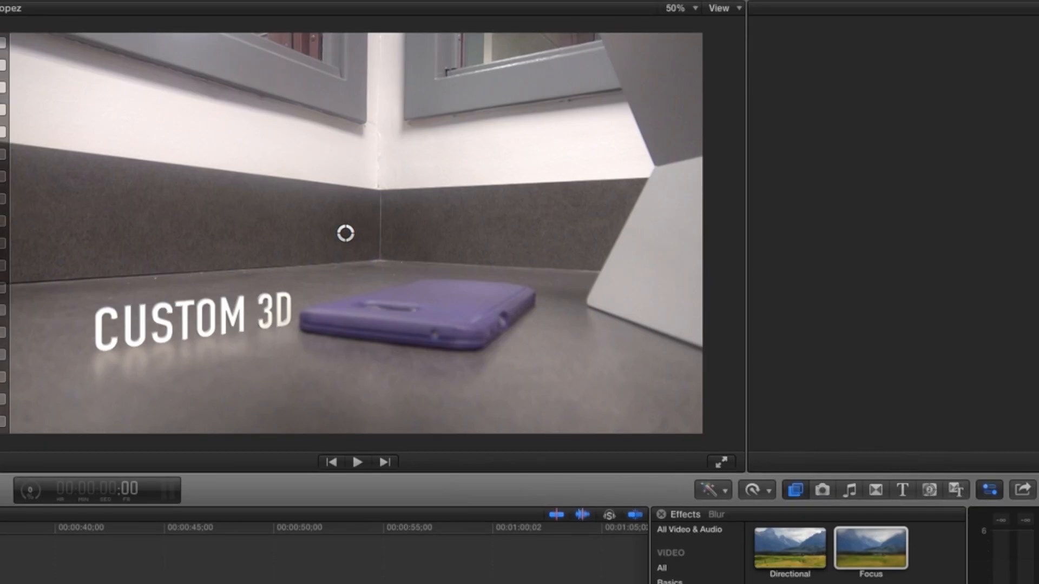
- Play back the first seconds of the timeline to check the softened reflection
{"action": "key", "text": "space"}
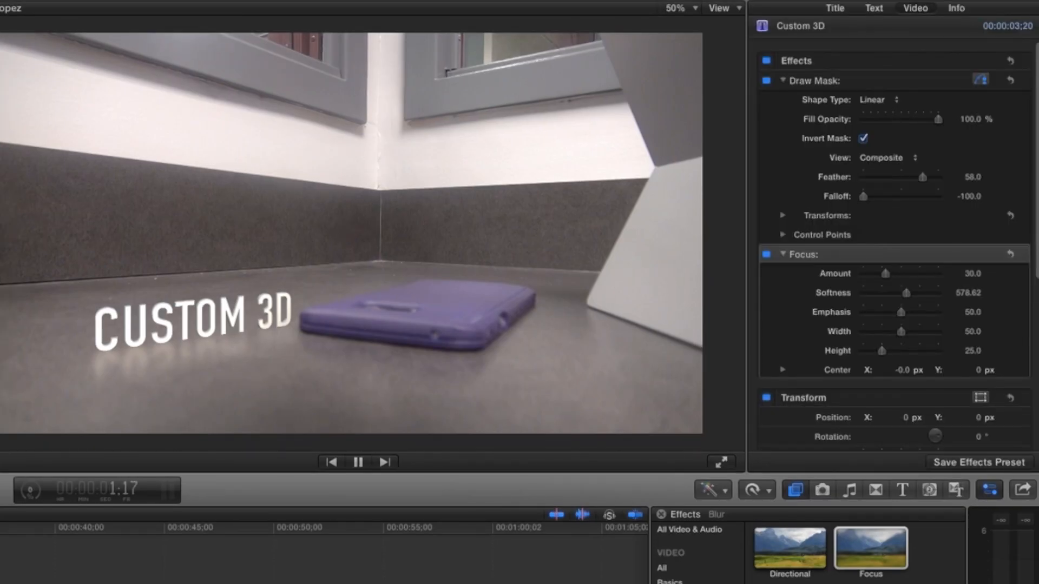
{"action": "key", "text": "space"}
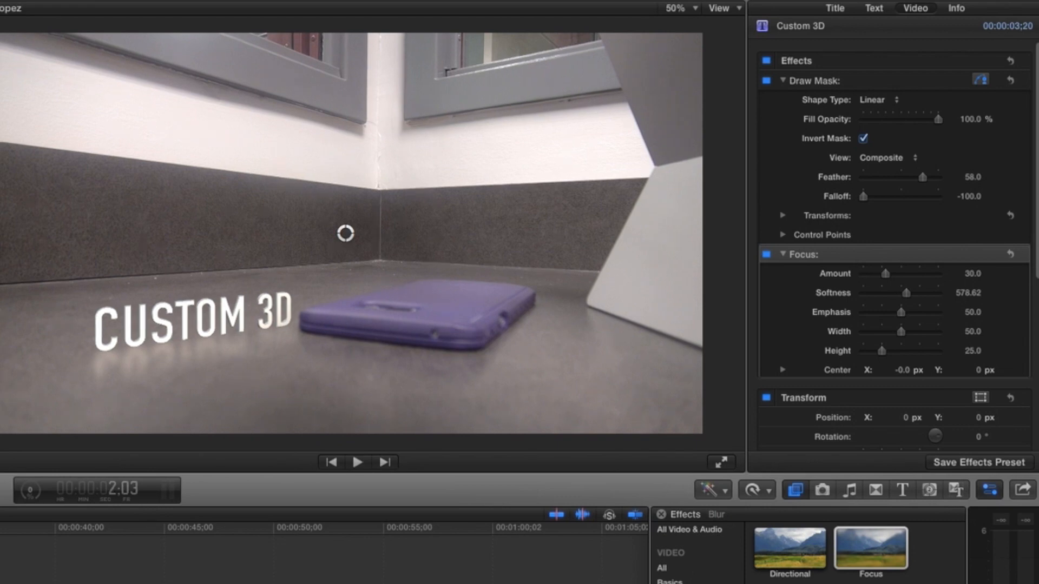